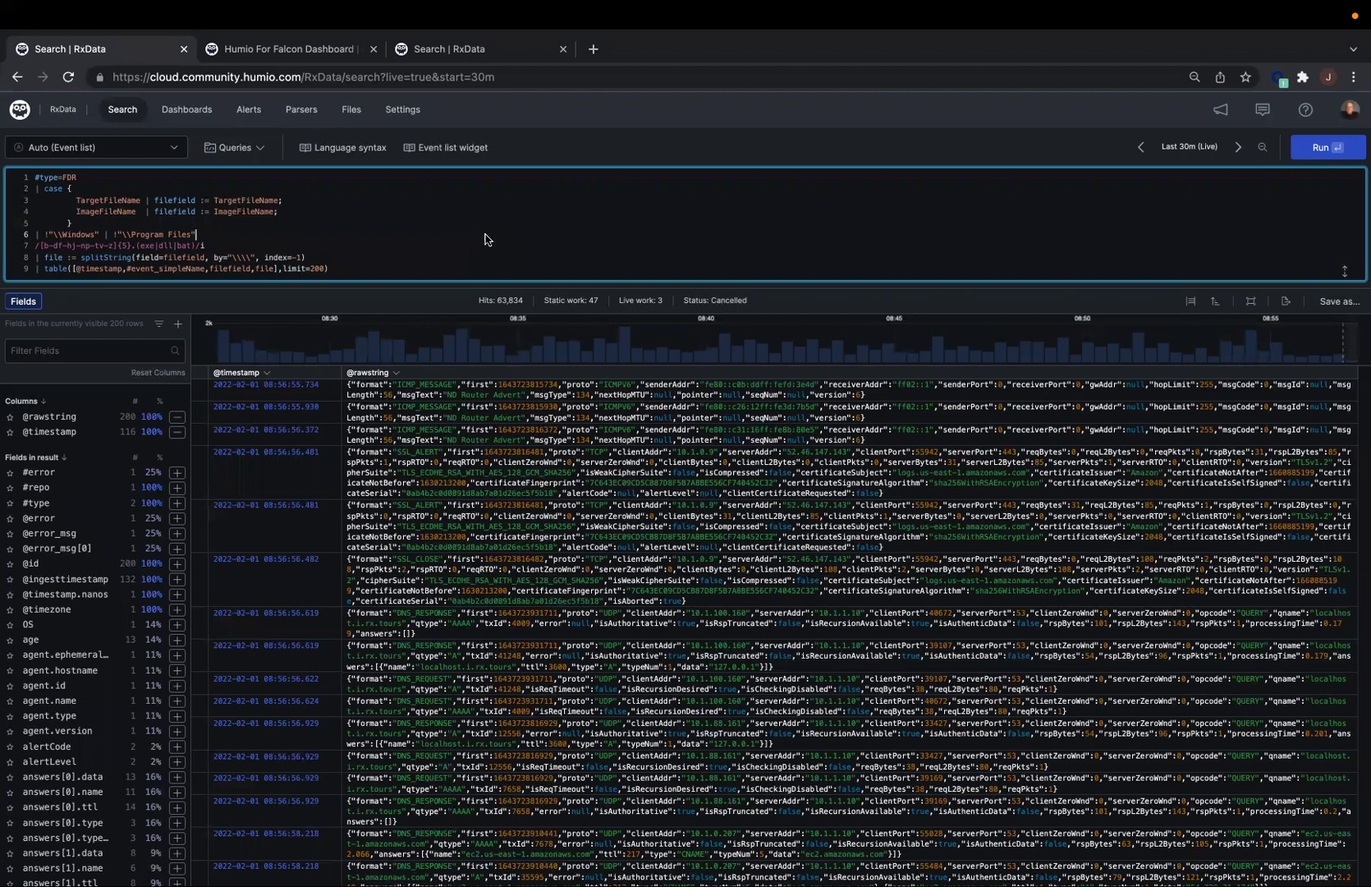
# Run the file-events query to list 57 DLL/EXE hits in Temp and Downloads as a table
pyautogui.click(496, 229)
pyautogui.press('Return')
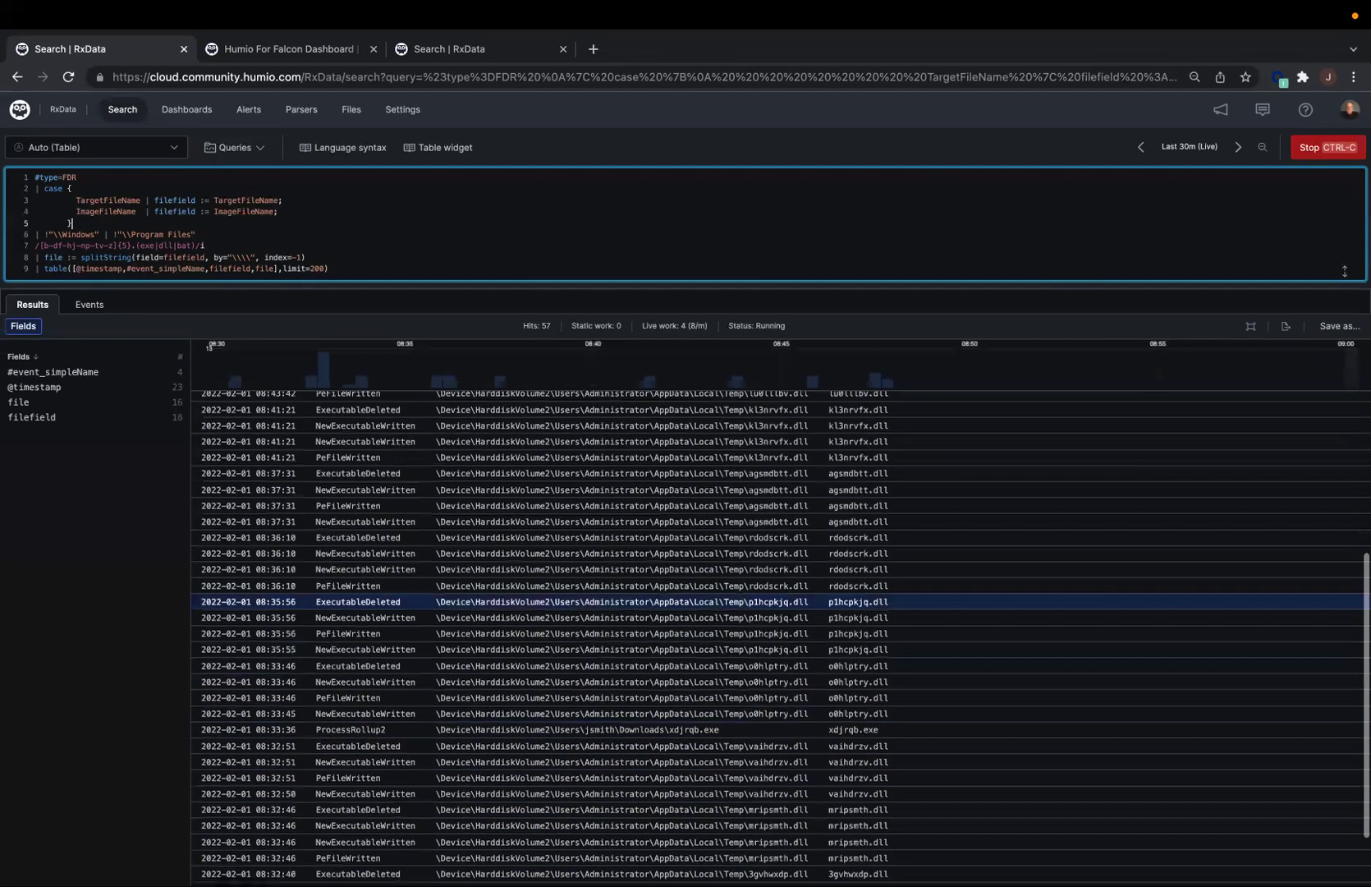
pyautogui.scroll(5, 750, 642)
pyautogui.scroll(3, 751, 557)
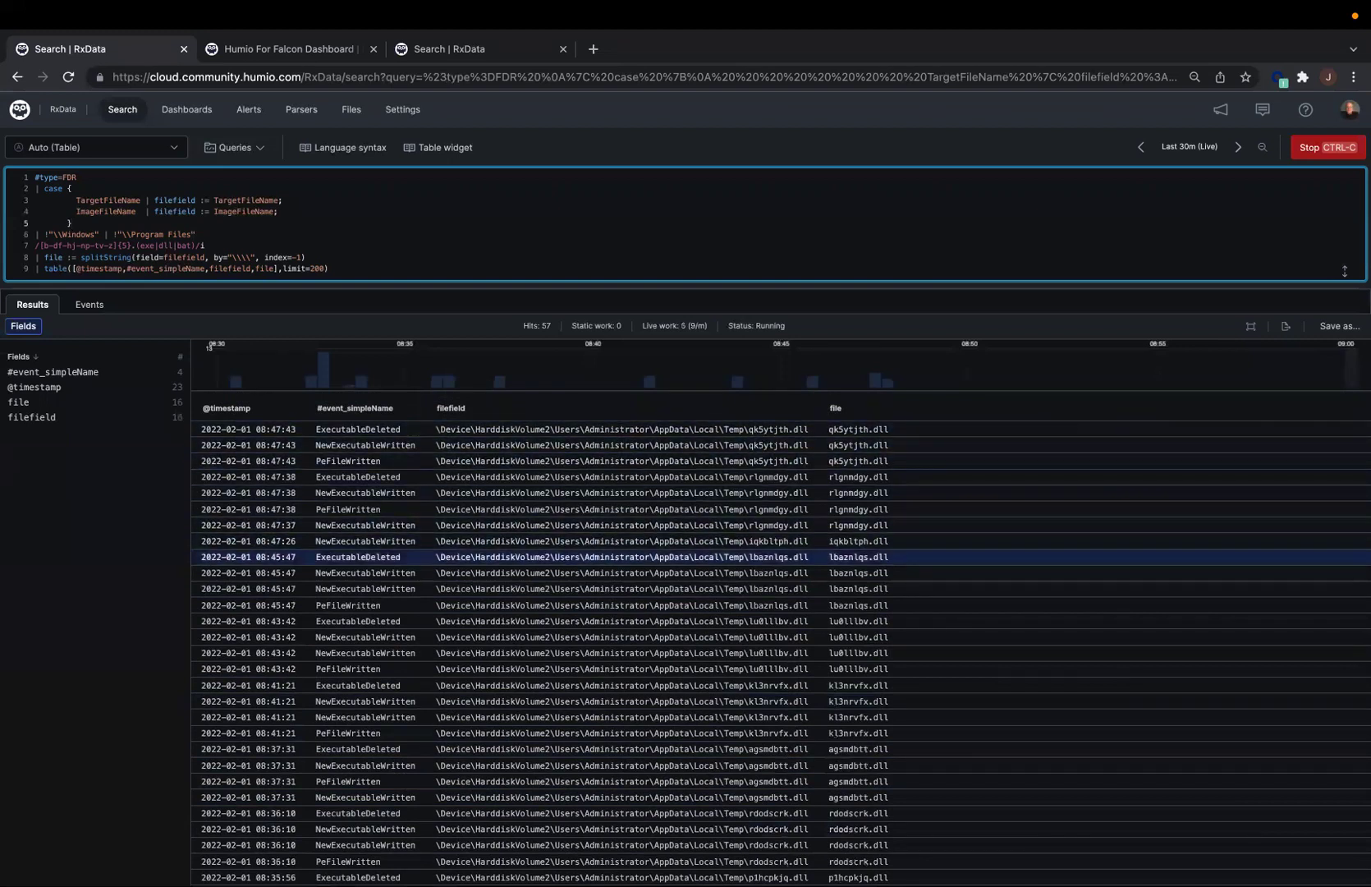
pyautogui.scroll(-3, 749, 538)
pyautogui.scroll(-1, 750, 643)
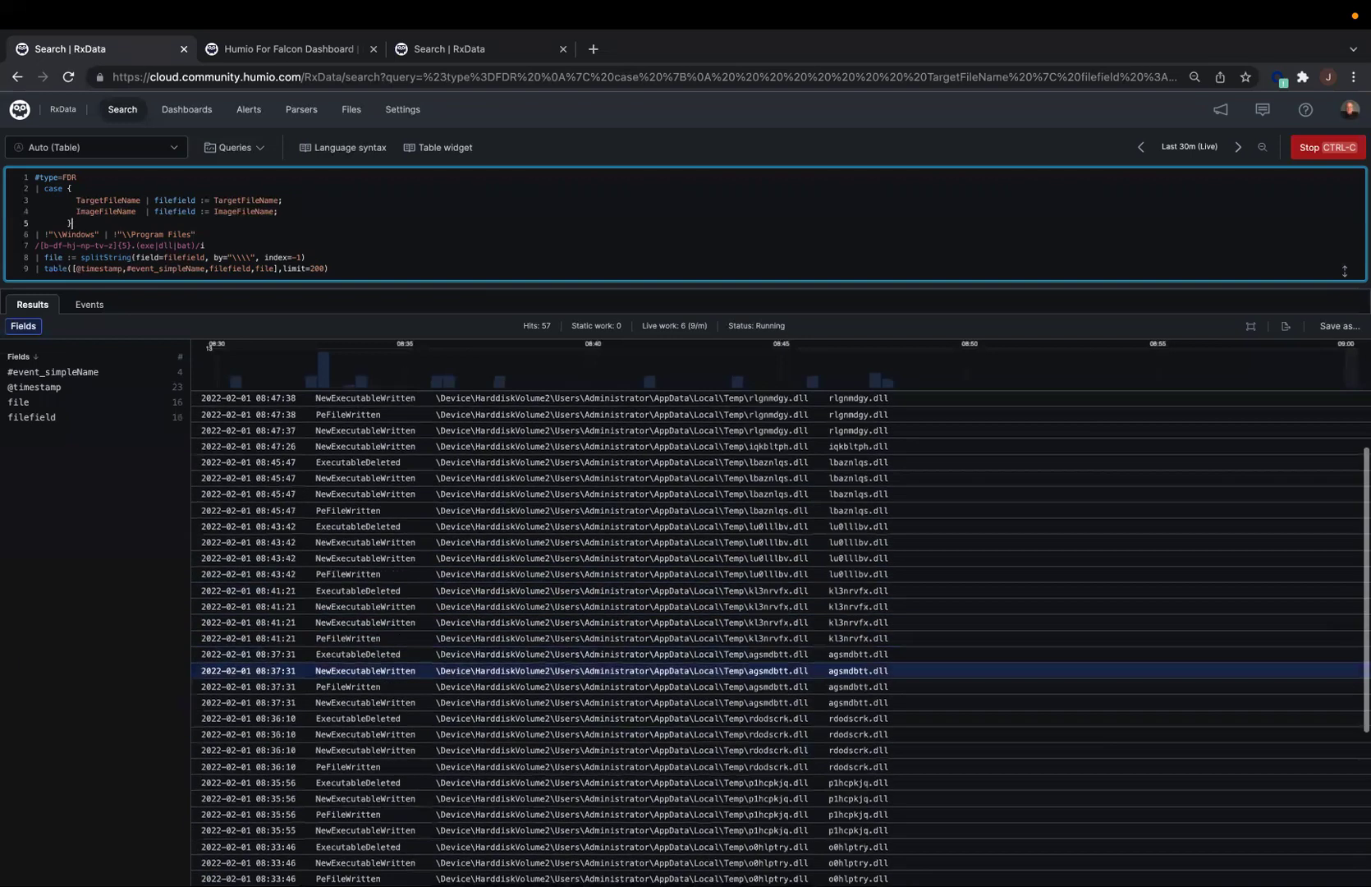
pyautogui.scroll(3, 749, 654)
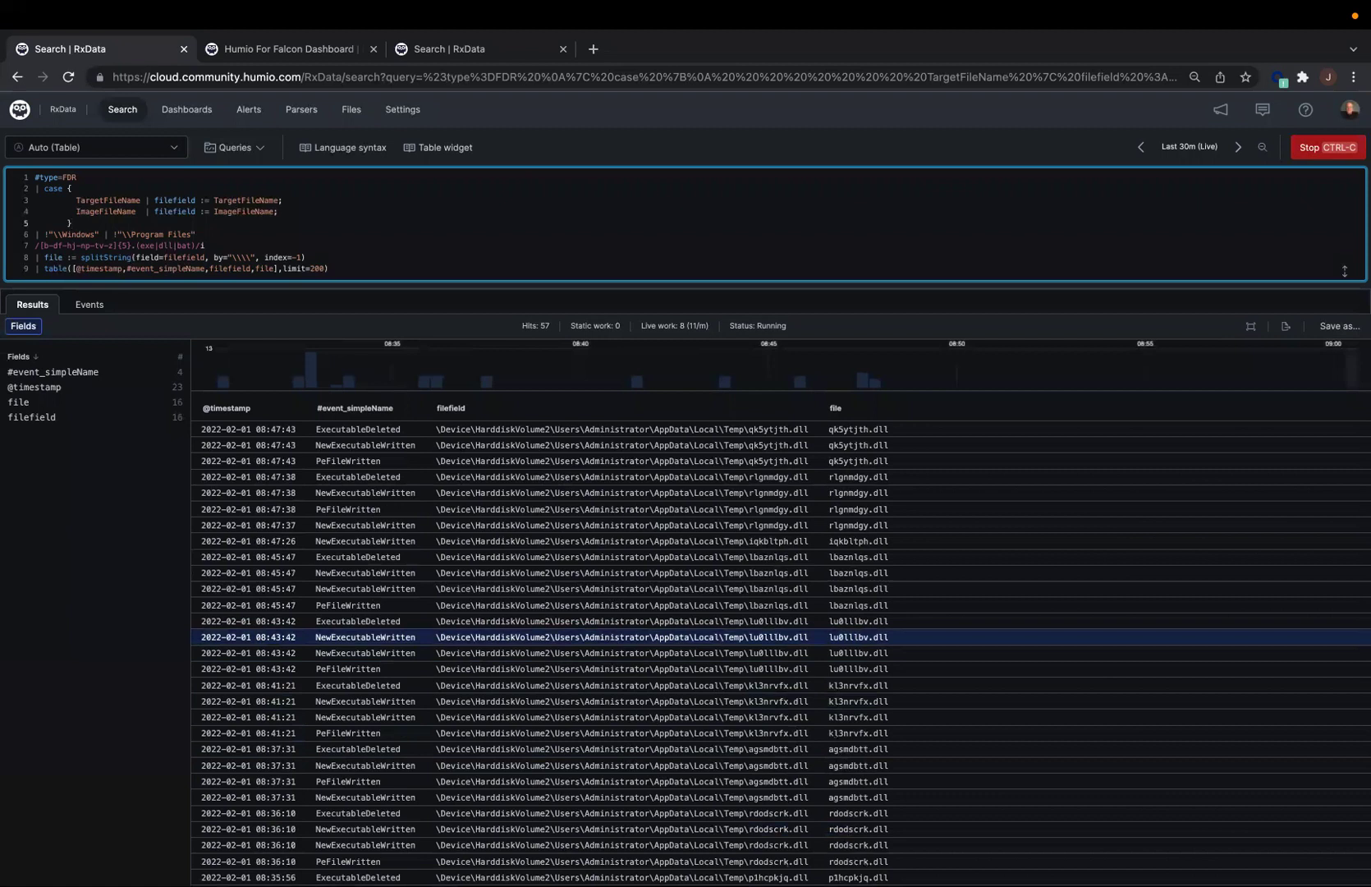
pyautogui.scroll(-3, 779, 637)
pyautogui.scroll(-2, 780, 636)
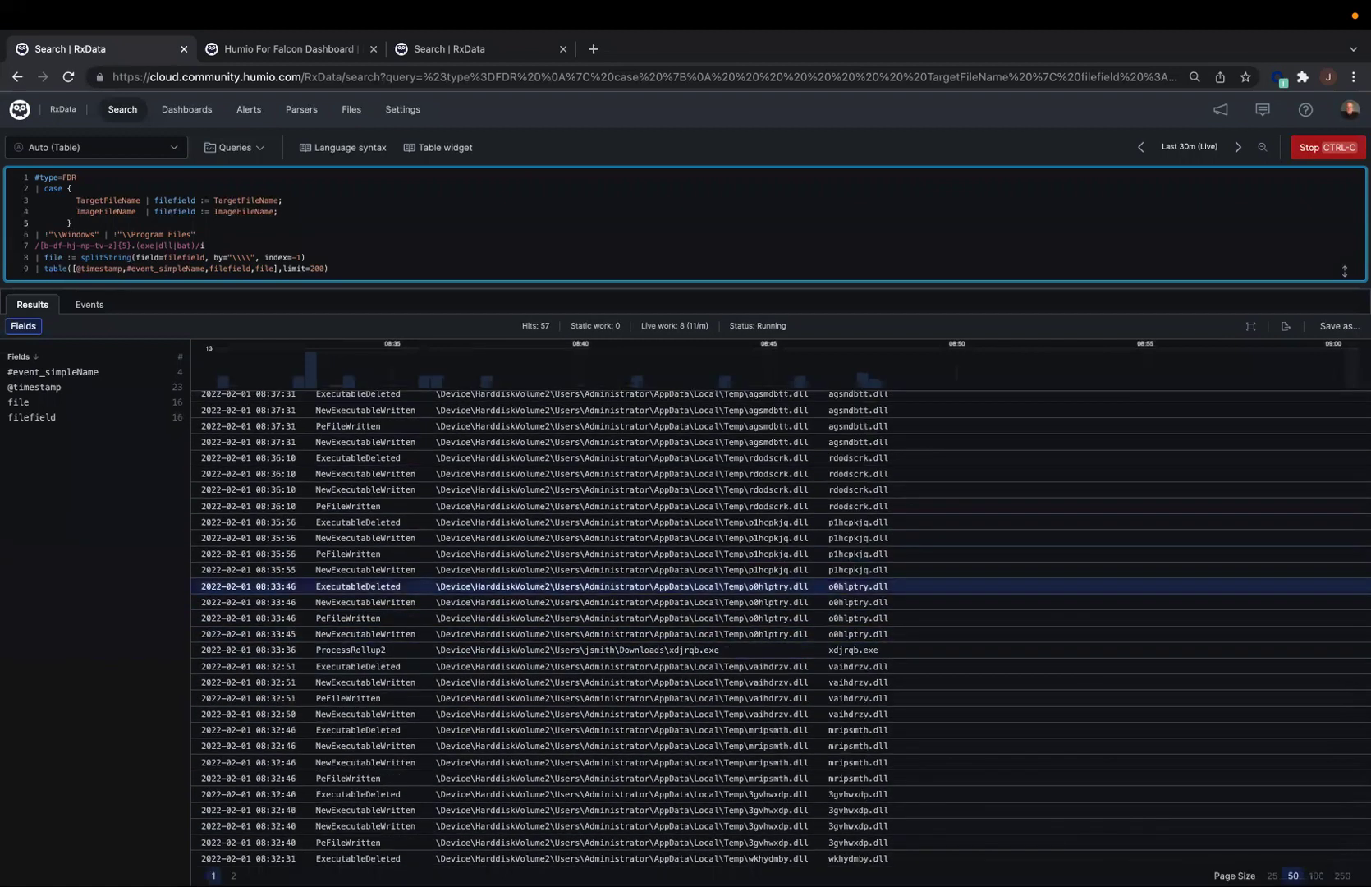
pyautogui.scroll(3, 779, 584)
pyautogui.scroll(2, 779, 585)
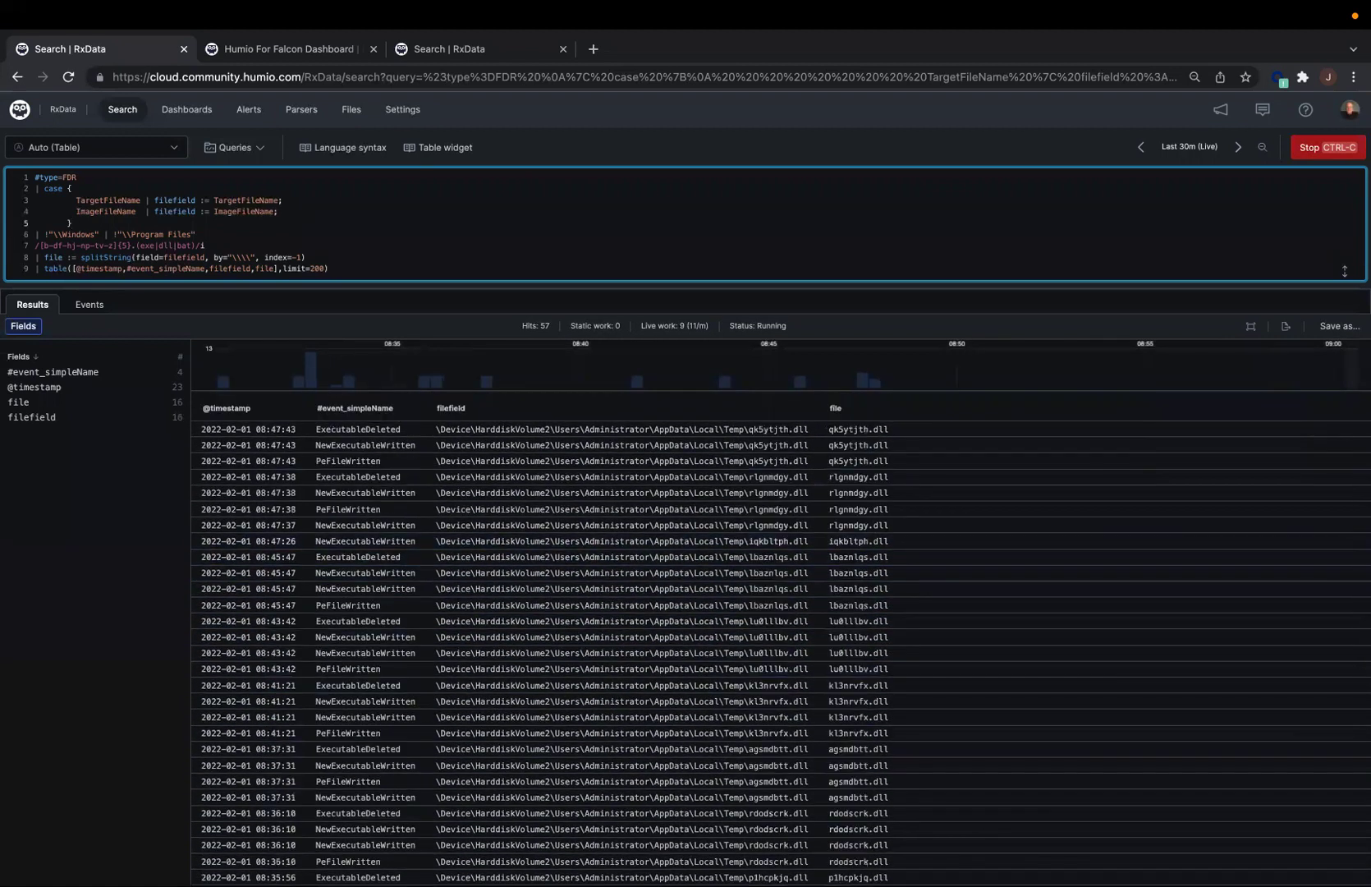